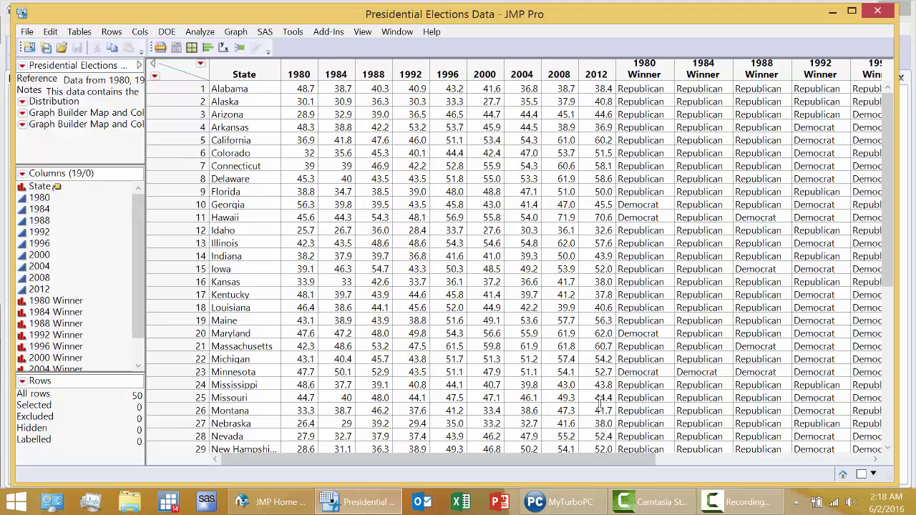
Start a Parallel Plot with the 1980–2012 year columns assigned as Y, Response.
{"action": "left_click_drag", "start_coordinate": [590, 463], "coordinate": [569, 506]}
{"action": "left_click", "coordinate": [243, 34]}
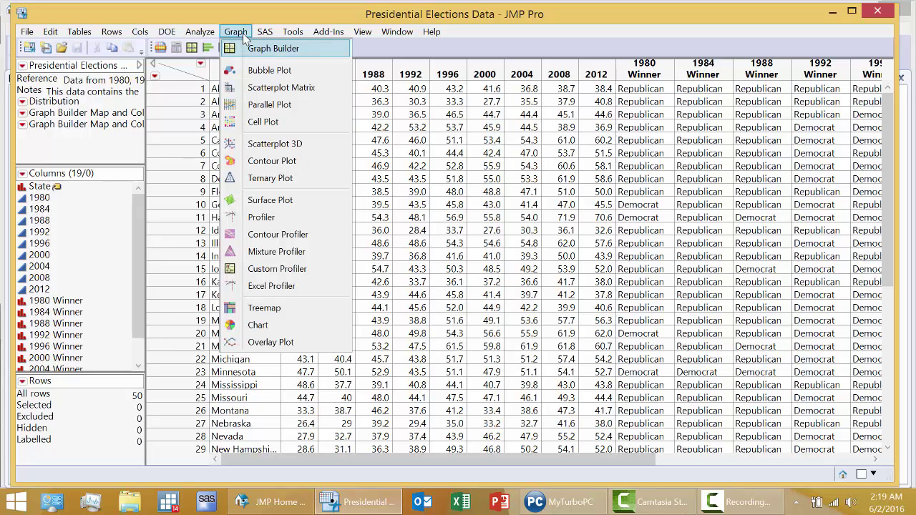
{"action": "left_click", "coordinate": [258, 106]}
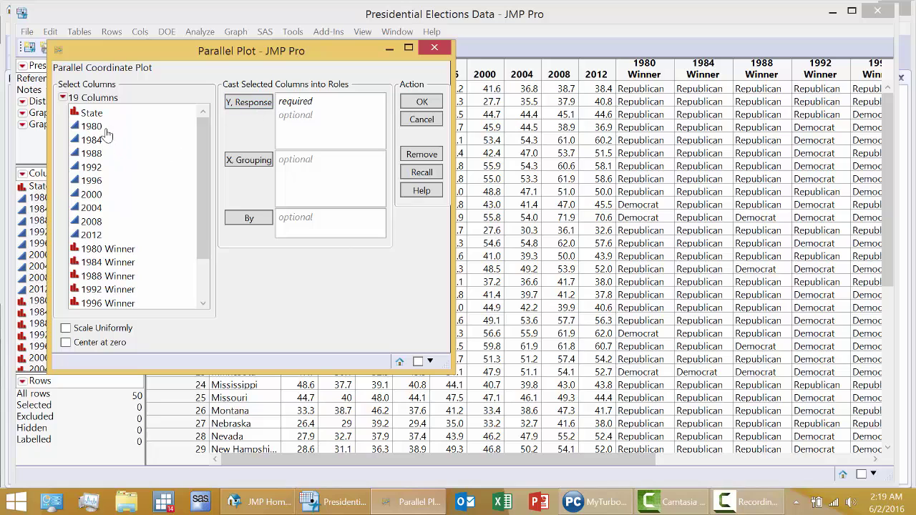
{"action": "left_click_drag", "start_coordinate": [105, 130], "coordinate": [88, 238]}
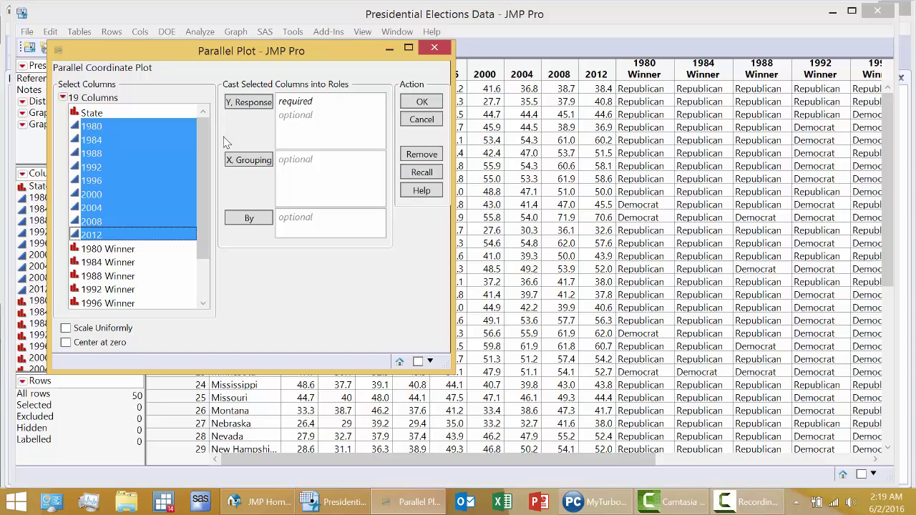
{"action": "left_click", "coordinate": [244, 112]}
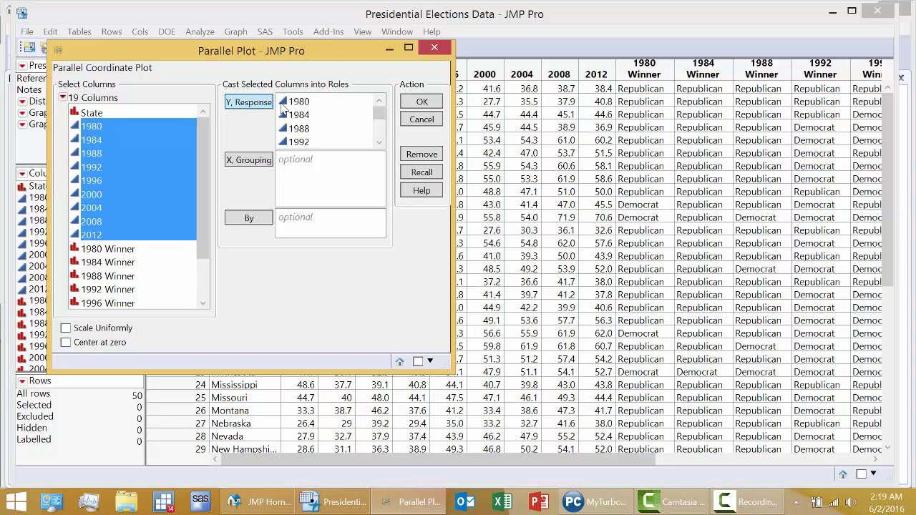
Draw the plot, move its window left, and briefly highlight then clear Georgia's line.
{"action": "left_click_drag", "start_coordinate": [379, 119], "coordinate": [380, 140]}
{"action": "left_click", "coordinate": [422, 102]}
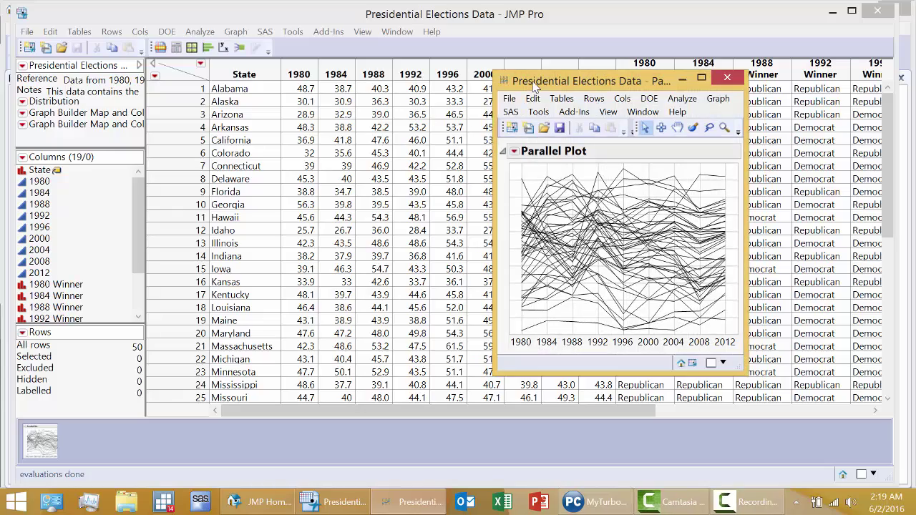
{"action": "left_click_drag", "start_coordinate": [534, 83], "coordinate": [52, 27]}
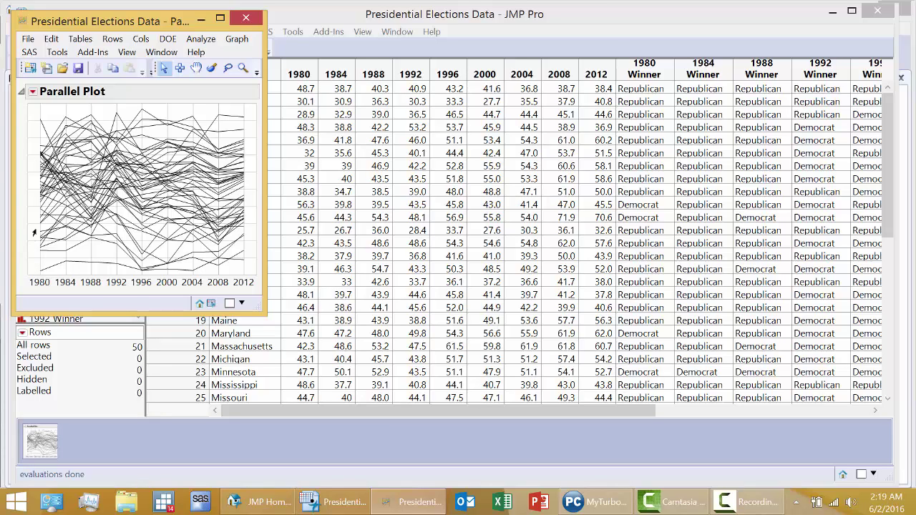
{"action": "left_click", "coordinate": [38, 123]}
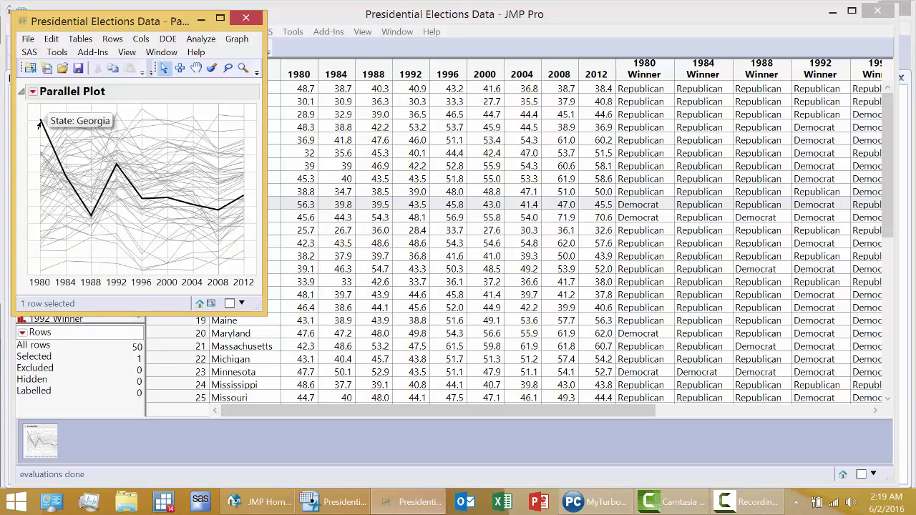
{"action": "left_click", "coordinate": [48, 120]}
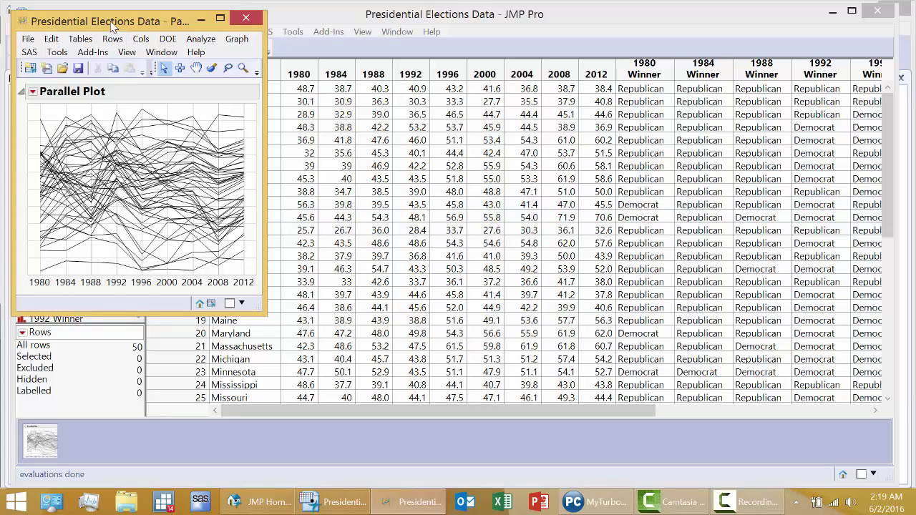
Build a Graph Builder map with State as Map Shape, shrunk and placed beside the parallel plot.
{"action": "left_click_drag", "start_coordinate": [111, 24], "coordinate": [107, 20]}
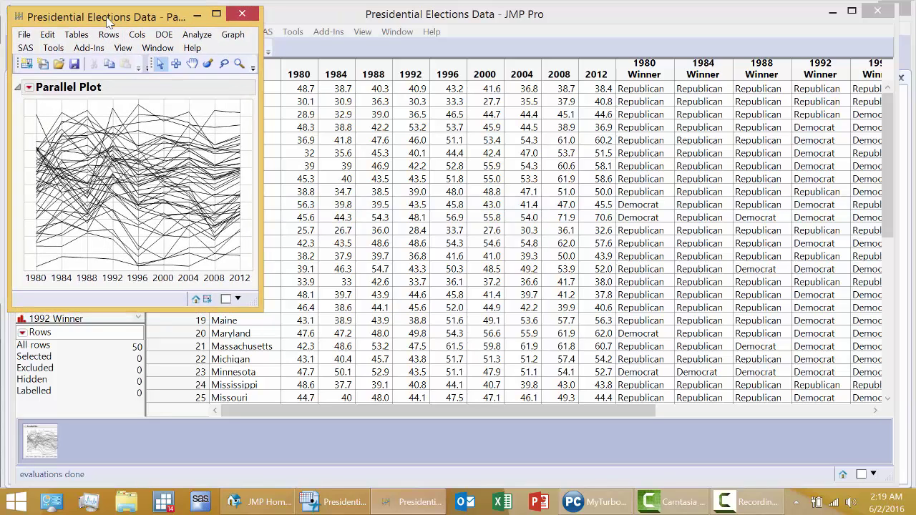
{"action": "left_click", "coordinate": [234, 36]}
{"action": "left_click", "coordinate": [254, 52]}
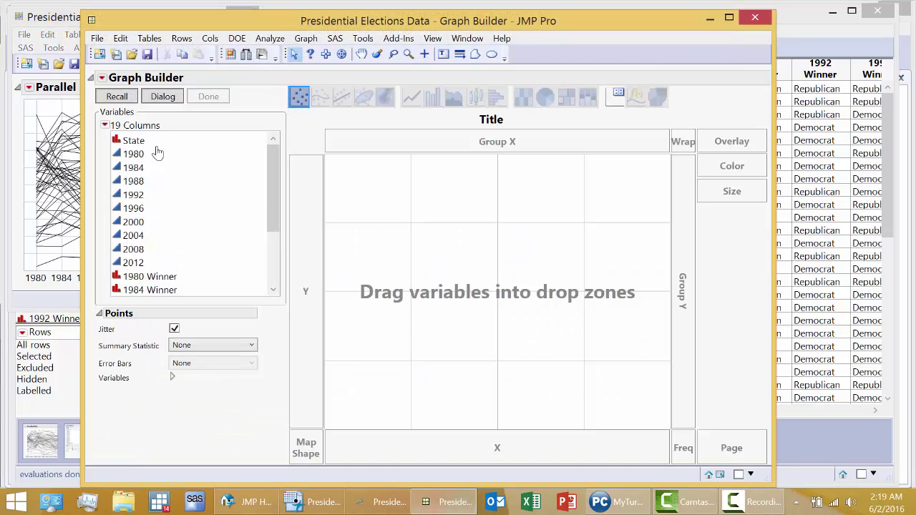
{"action": "left_click_drag", "start_coordinate": [135, 143], "coordinate": [309, 451]}
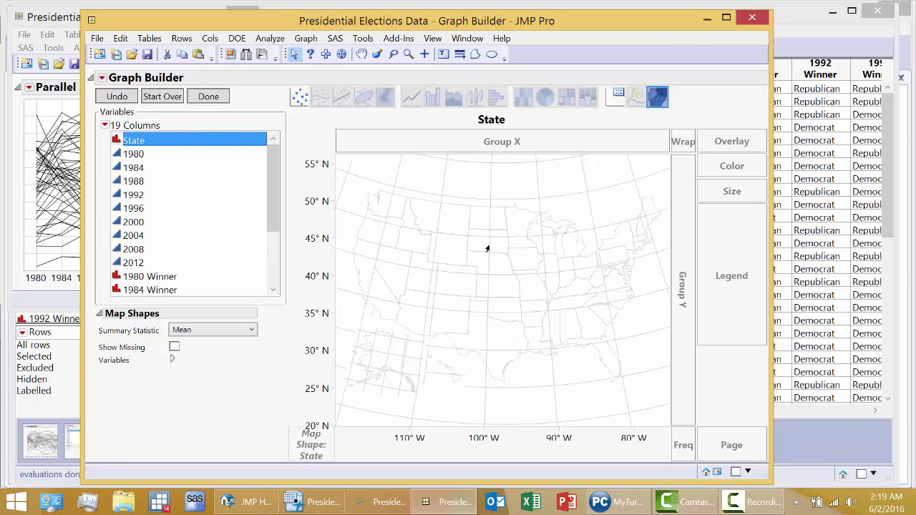
{"action": "left_click", "coordinate": [209, 96]}
{"action": "left_click_drag", "start_coordinate": [288, 21], "coordinate": [477, 22]}
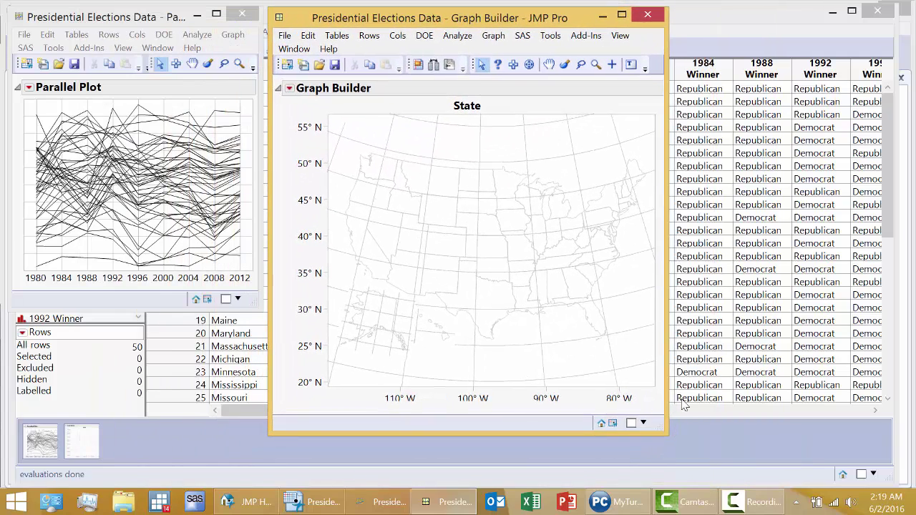
{"action": "left_click_drag", "start_coordinate": [668, 433], "coordinate": [547, 308]}
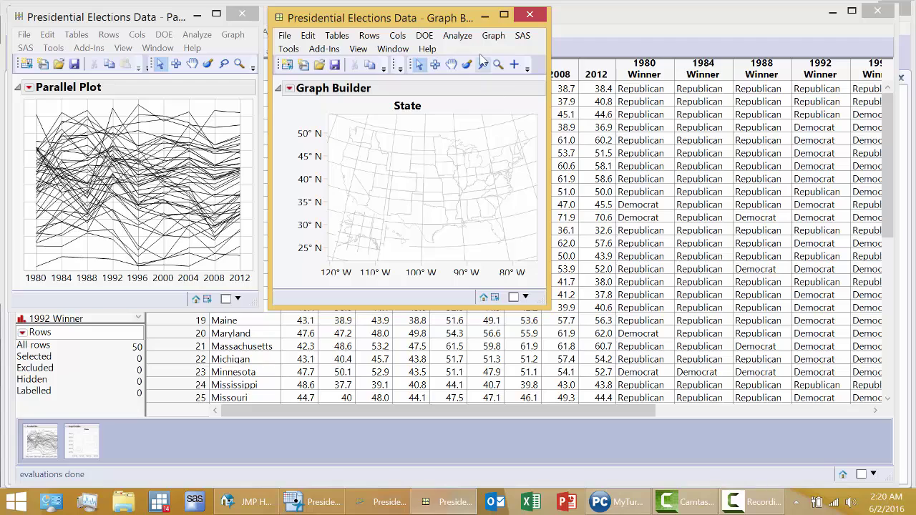
Run Cluster with columns 1980–2012 as Y, Columns, State as Label, using Ward's method.
{"action": "left_click", "coordinate": [458, 36]}
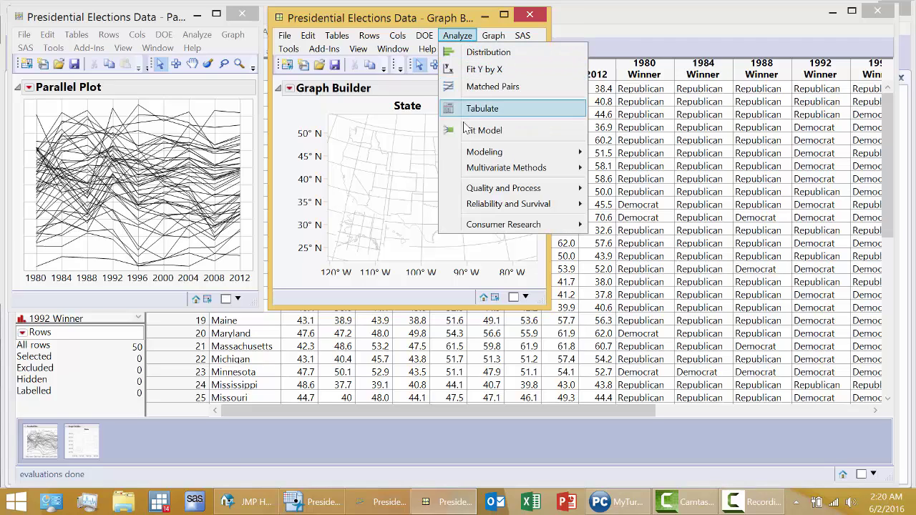
{"action": "mouse_move", "coordinate": [495, 168]}
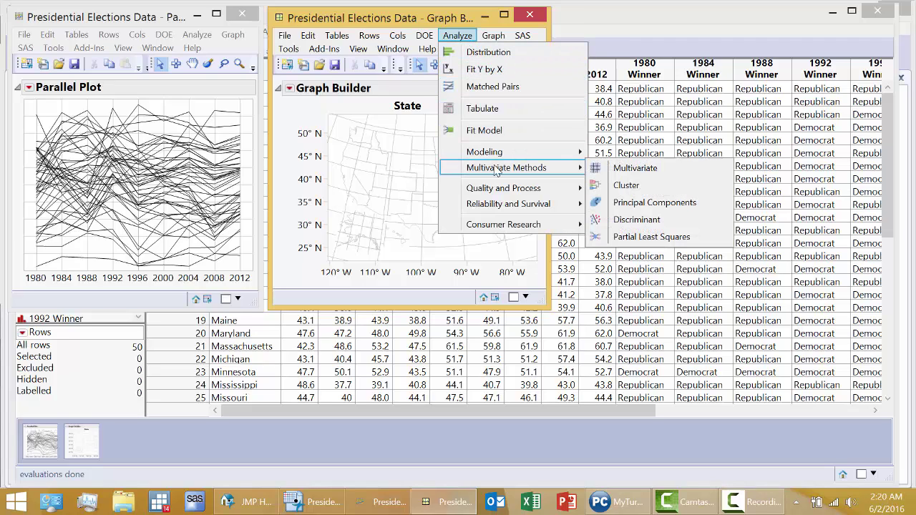
{"action": "left_click", "coordinate": [621, 186]}
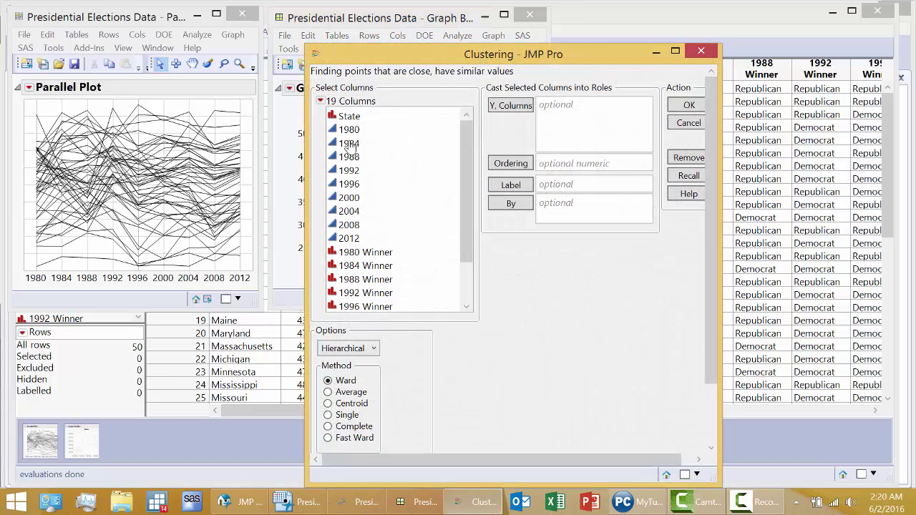
{"action": "left_click_drag", "start_coordinate": [350, 131], "coordinate": [357, 240]}
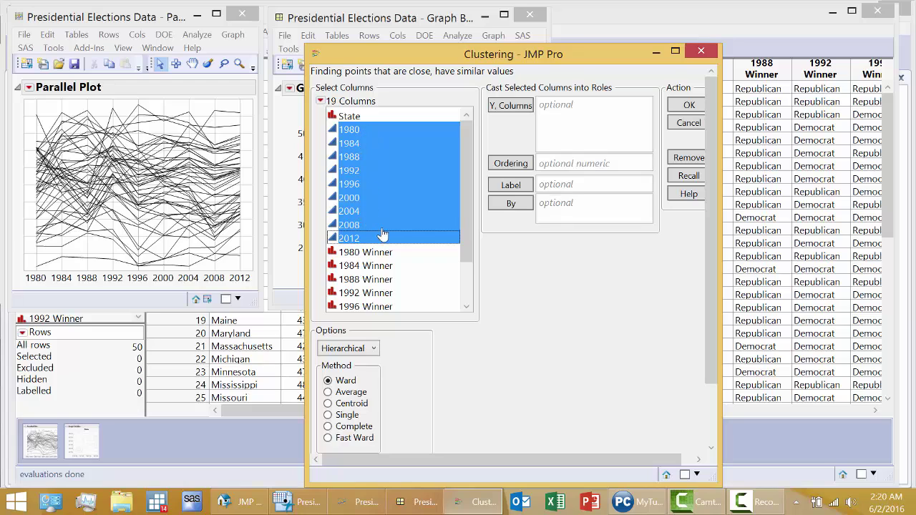
{"action": "left_click", "coordinate": [507, 107]}
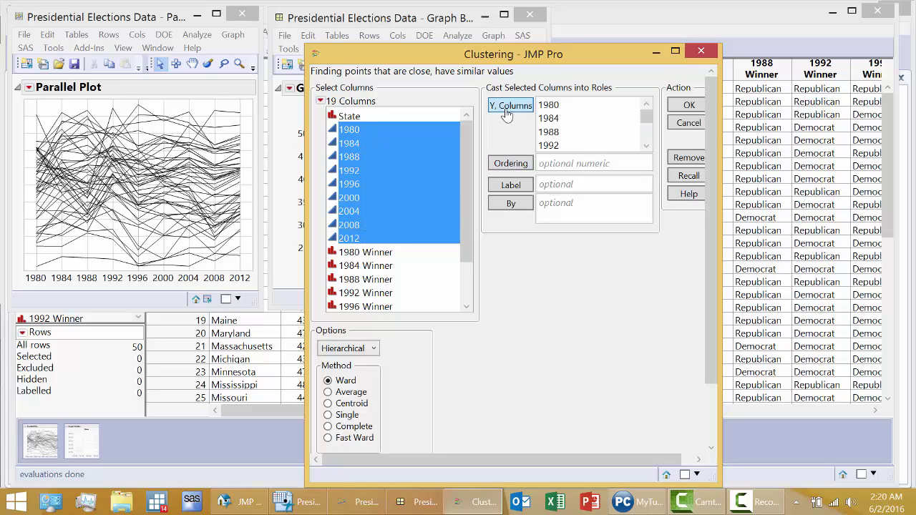
{"action": "mouse_move", "coordinate": [647, 116]}
{"action": "left_mouse_down"}
{"action": "mouse_move", "coordinate": [647, 141]}
{"action": "mouse_move", "coordinate": [644, 118]}
{"action": "left_mouse_up"}
{"action": "left_click", "coordinate": [352, 118]}
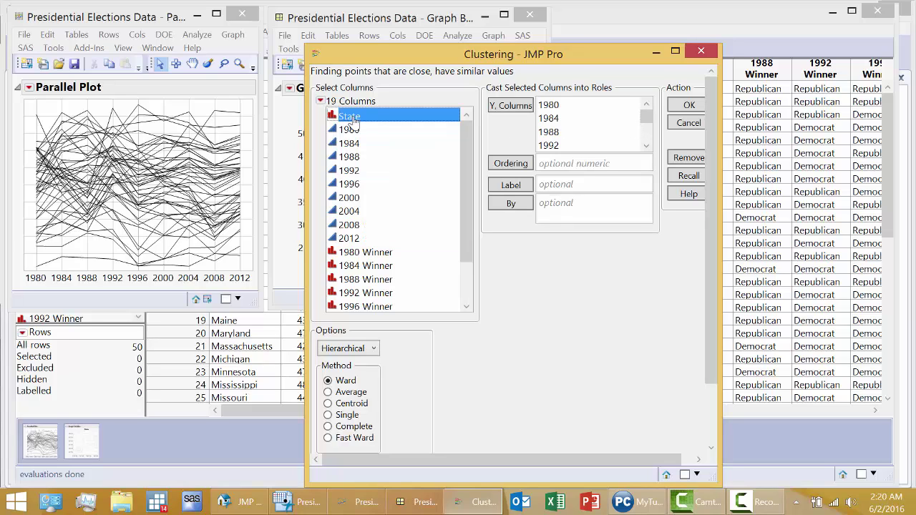
{"action": "left_click", "coordinate": [507, 185]}
{"action": "left_click", "coordinate": [685, 107]}
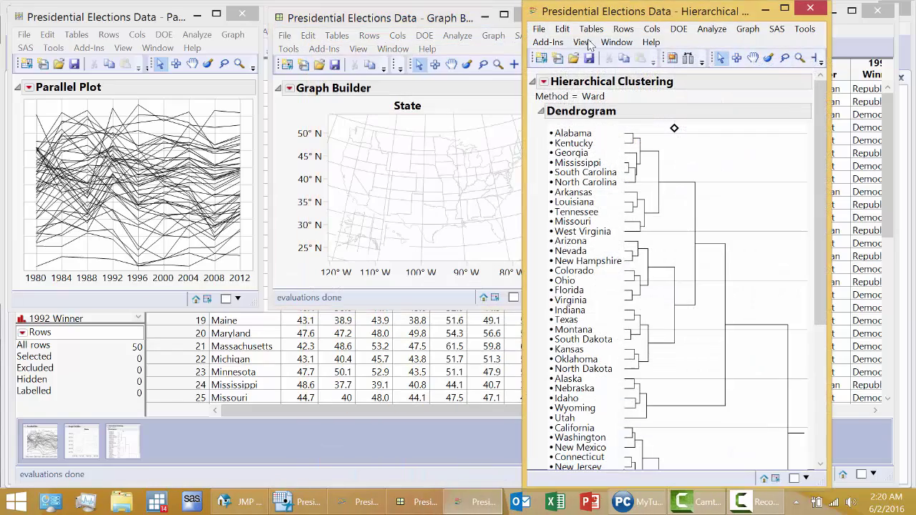
Colour the states by cluster from the clustering report's options so every view matches.
{"action": "left_click_drag", "start_coordinate": [582, 16], "coordinate": [617, 18]}
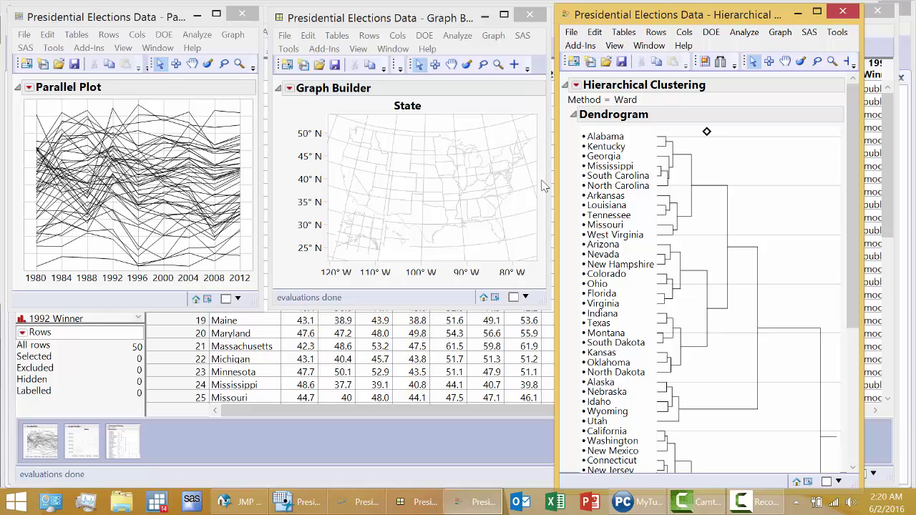
{"action": "left_click", "coordinate": [576, 86]}
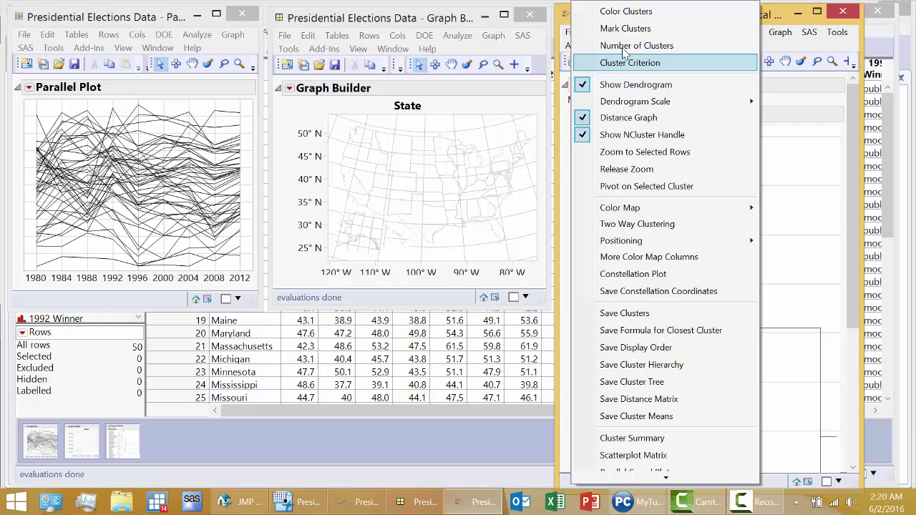
{"action": "left_click", "coordinate": [625, 11]}
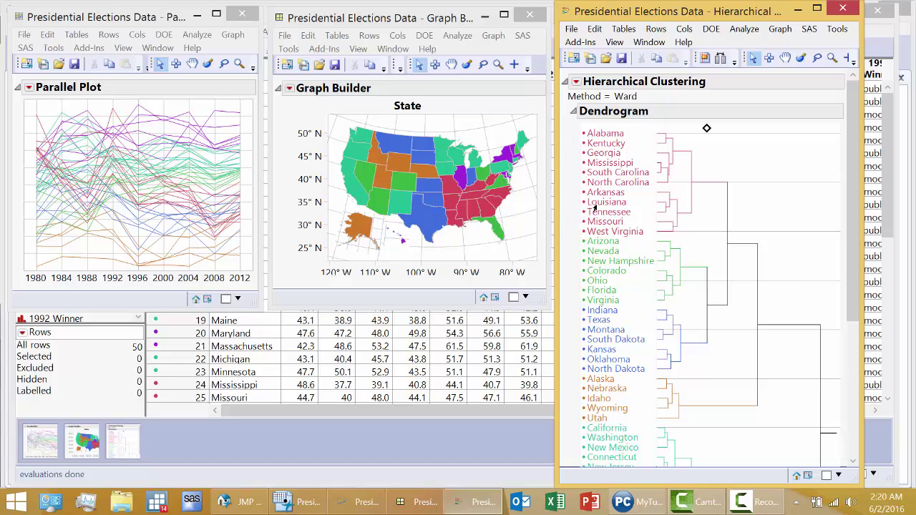
{"action": "left_click", "coordinate": [444, 382]}
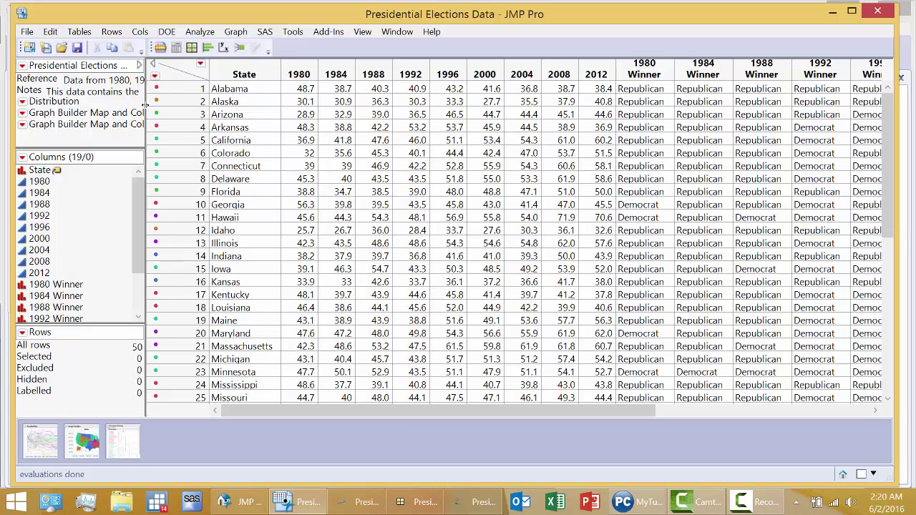
{"action": "left_click", "coordinate": [351, 502]}
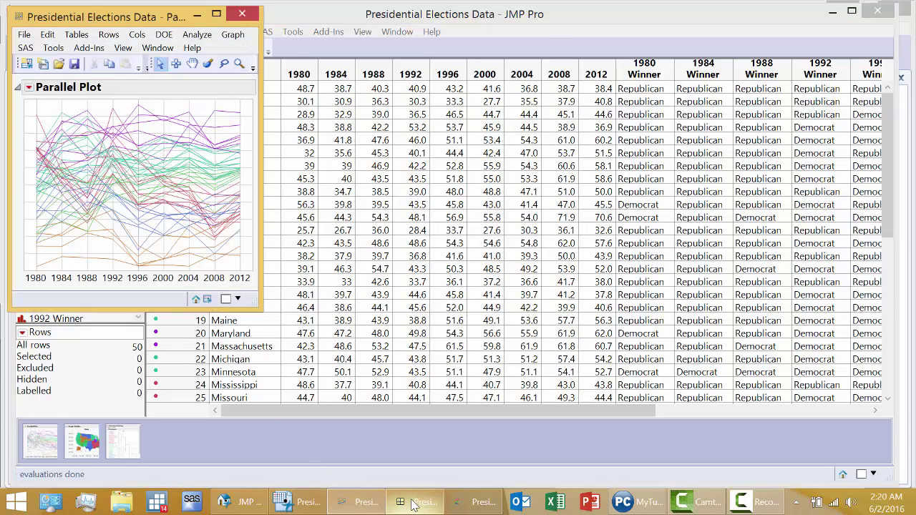
{"action": "left_click", "coordinate": [410, 503]}
{"action": "left_click", "coordinate": [458, 505]}
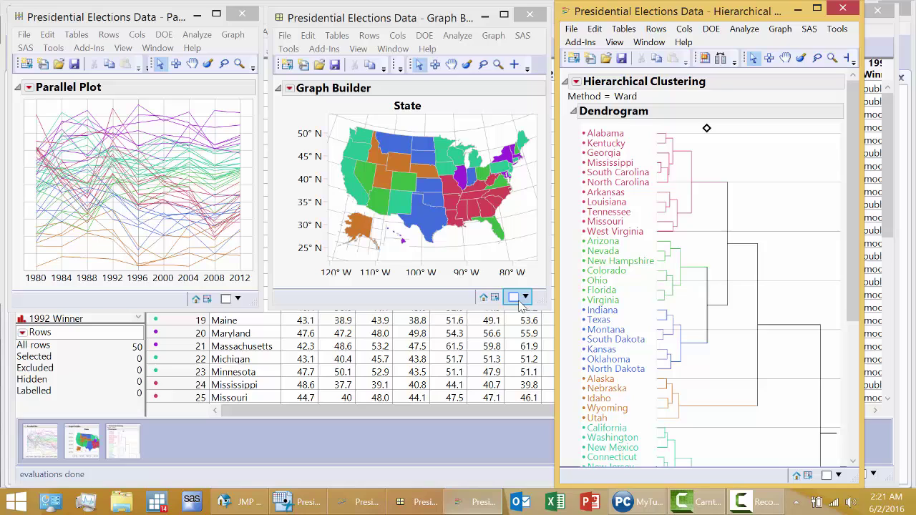
Select New Jersey's line, locate it in the dendrogram, then select Texas on the map.
{"action": "left_click", "coordinate": [219, 114]}
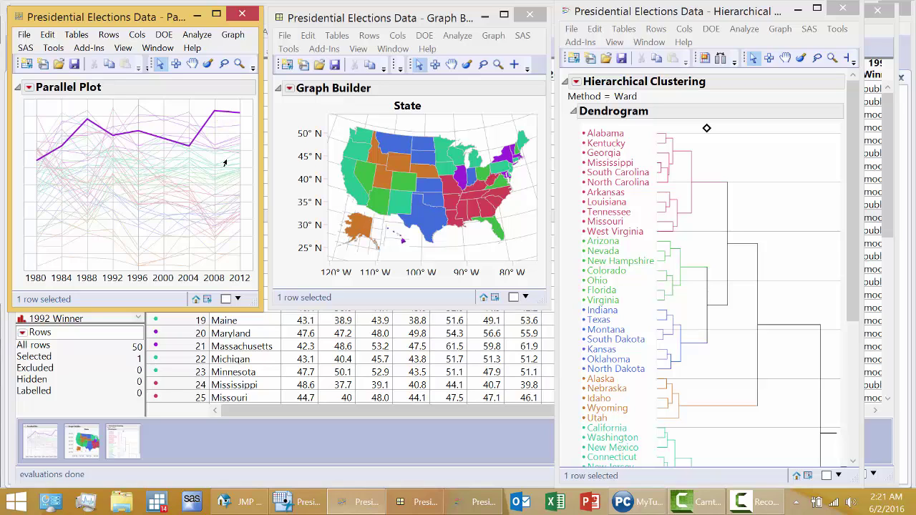
{"action": "left_click", "coordinate": [224, 163]}
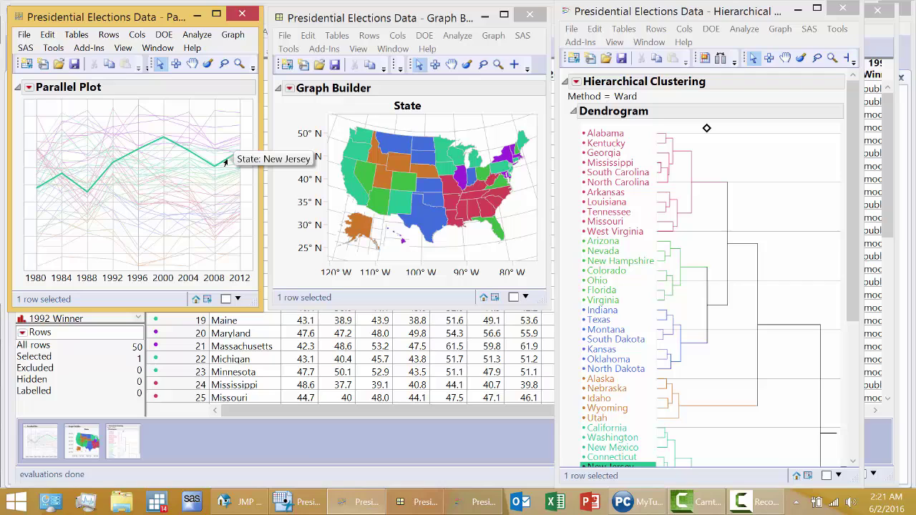
{"action": "left_click", "coordinate": [852, 236]}
{"action": "scroll", "coordinate": [849, 251], "scroll_direction": "down", "scroll_amount": 3}
{"action": "left_click_drag", "start_coordinate": [847, 261], "coordinate": [806, 219]}
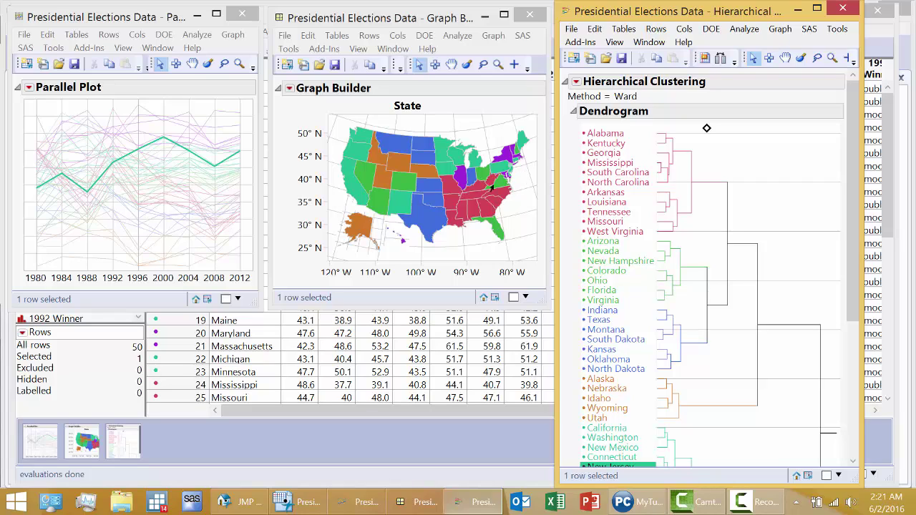
{"action": "left_click", "coordinate": [423, 209]}
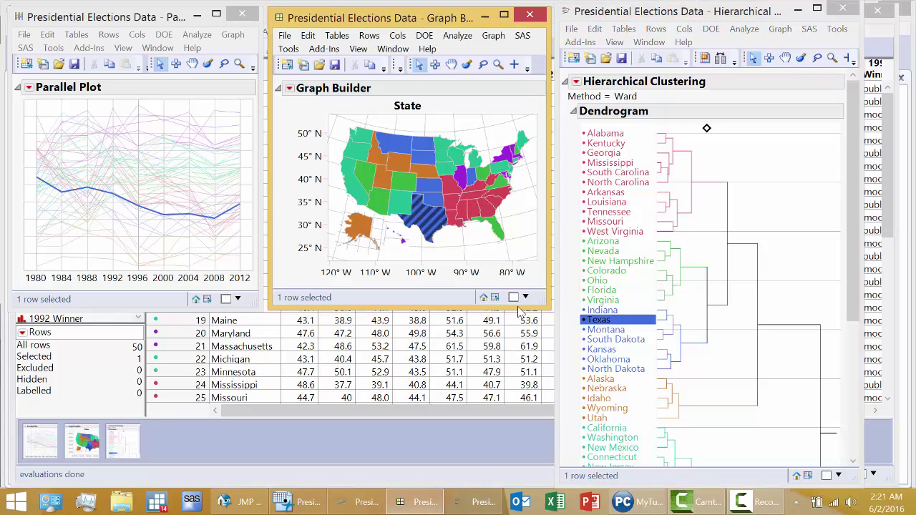
Select the Florida row in the data table and restore the plot, map and dendrogram windows.
{"action": "left_click", "coordinate": [461, 446]}
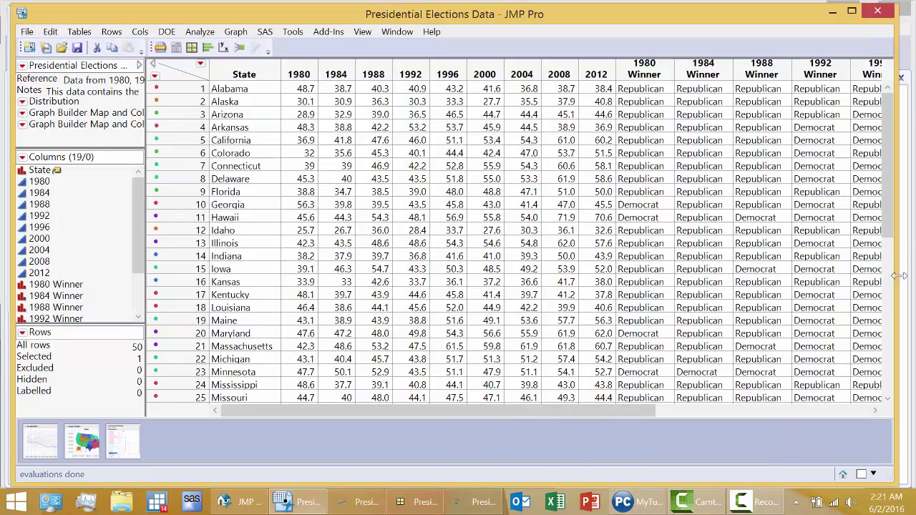
{"action": "left_click_drag", "start_coordinate": [892, 188], "coordinate": [891, 344]}
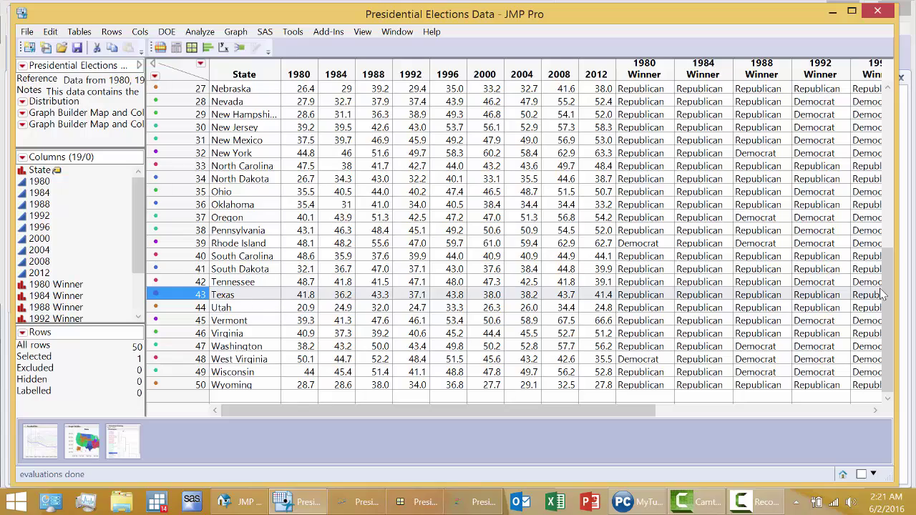
{"action": "left_click_drag", "start_coordinate": [888, 295], "coordinate": [904, 107]}
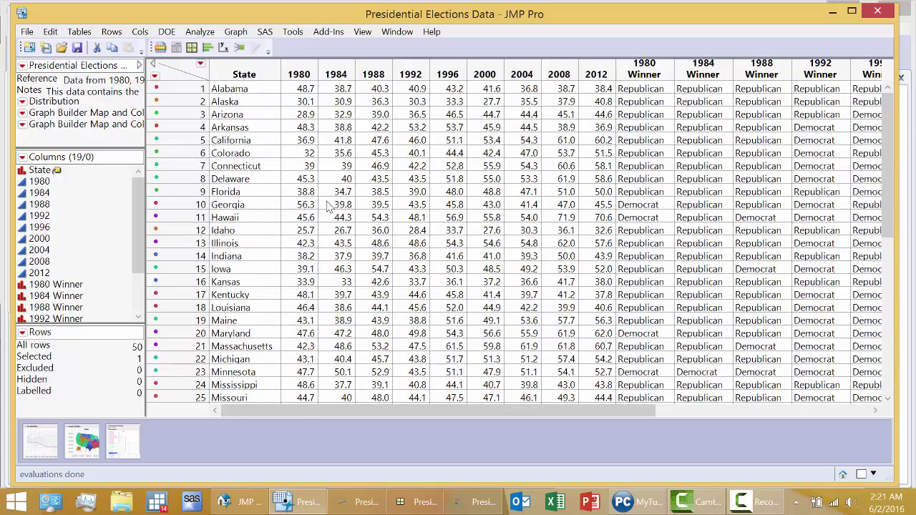
{"action": "left_click", "coordinate": [192, 192]}
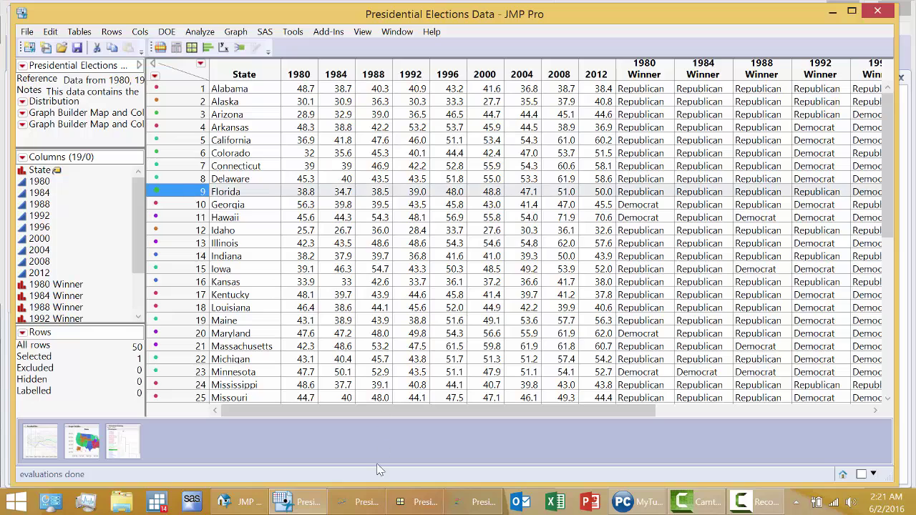
{"action": "left_click", "coordinate": [308, 502]}
{"action": "left_click", "coordinate": [367, 501]}
{"action": "left_click", "coordinate": [461, 506]}
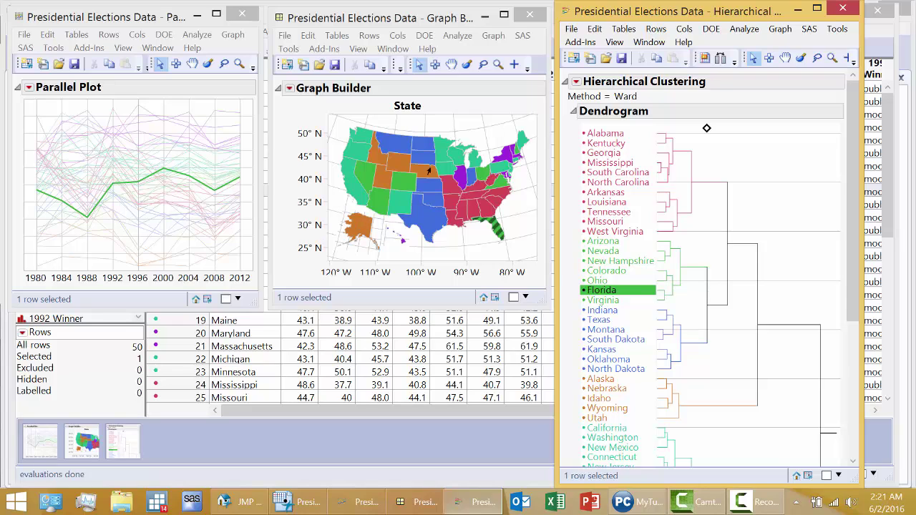
Clear the Florida selection and select the 11-state red cluster branch in the dendrogram.
{"action": "left_click", "coordinate": [452, 127]}
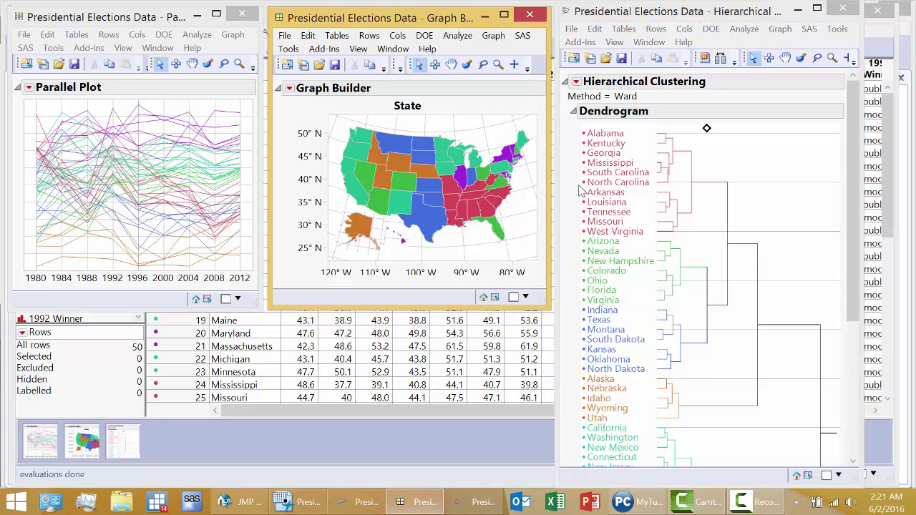
{"action": "left_click", "coordinate": [696, 184]}
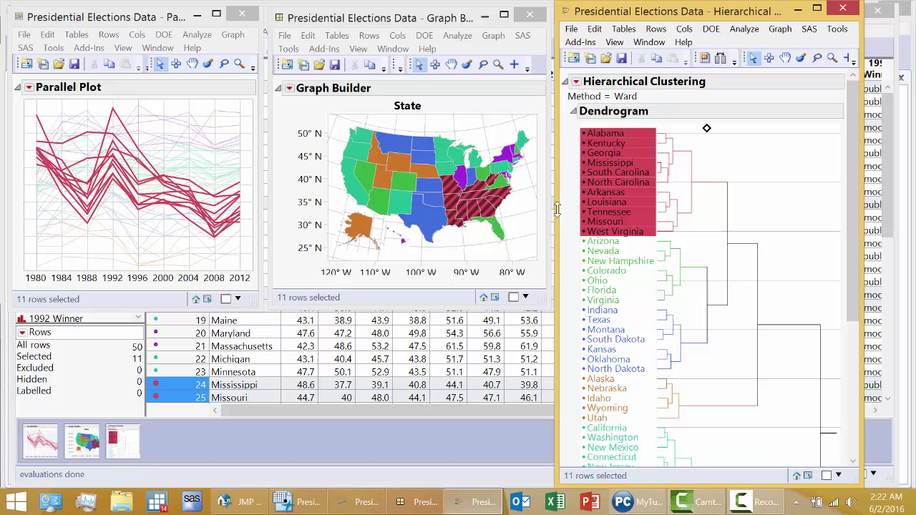
{"action": "left_click_drag", "start_coordinate": [858, 247], "coordinate": [807, 397]}
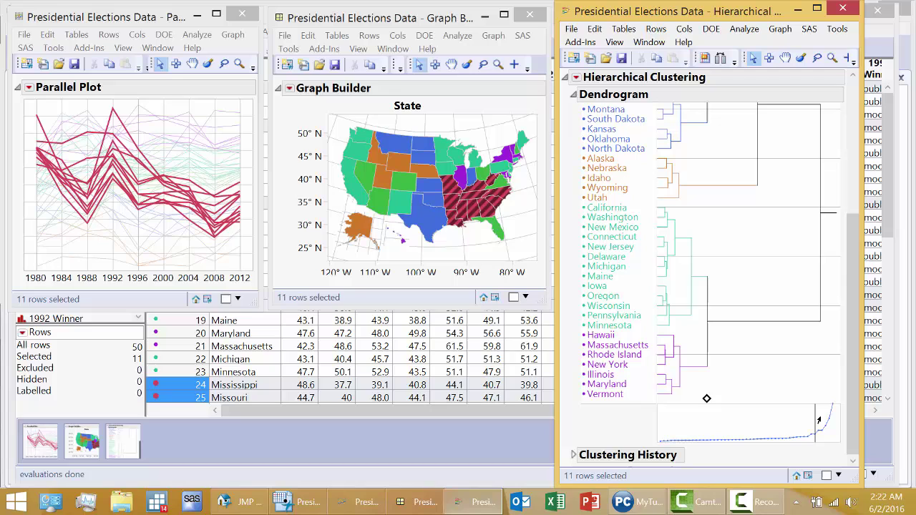
{"action": "left_click_drag", "start_coordinate": [853, 417], "coordinate": [877, 267]}
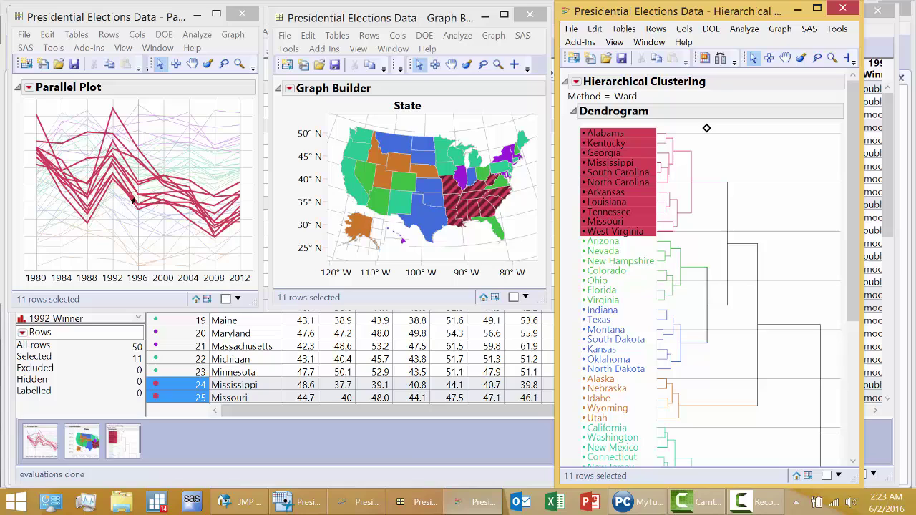
Select the seven-state green cluster branch in the dendrogram and bring the data table forward.
{"action": "left_click", "coordinate": [690, 270]}
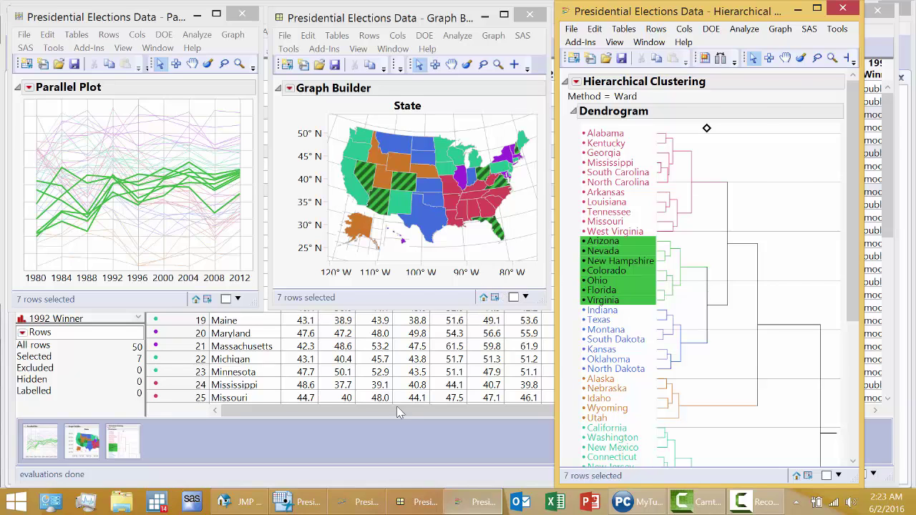
{"action": "left_click", "coordinate": [375, 437]}
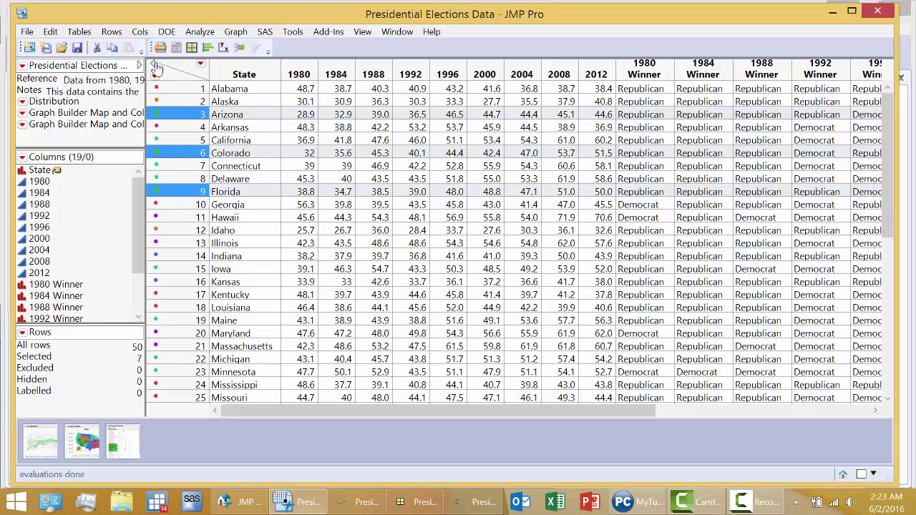
Create a subset table from the seven selected green-cluster rows.
{"action": "left_click", "coordinate": [80, 31]}
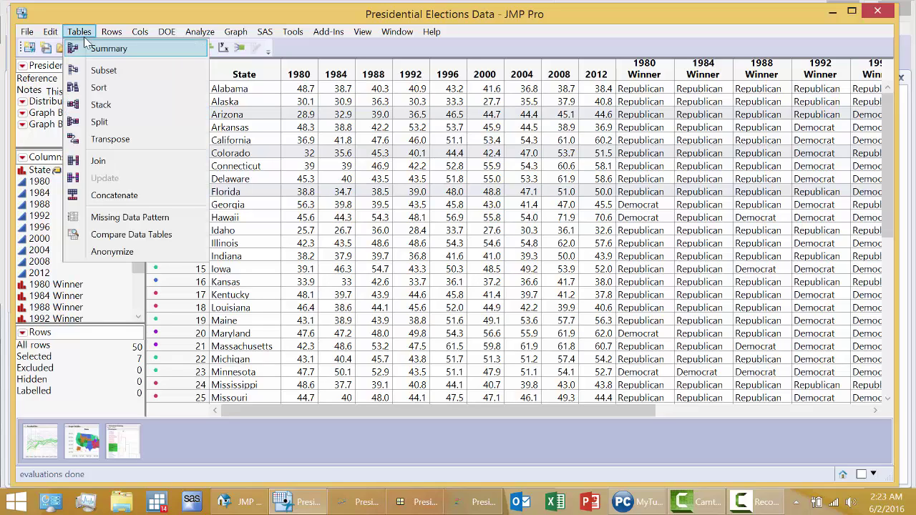
{"action": "left_click", "coordinate": [96, 70]}
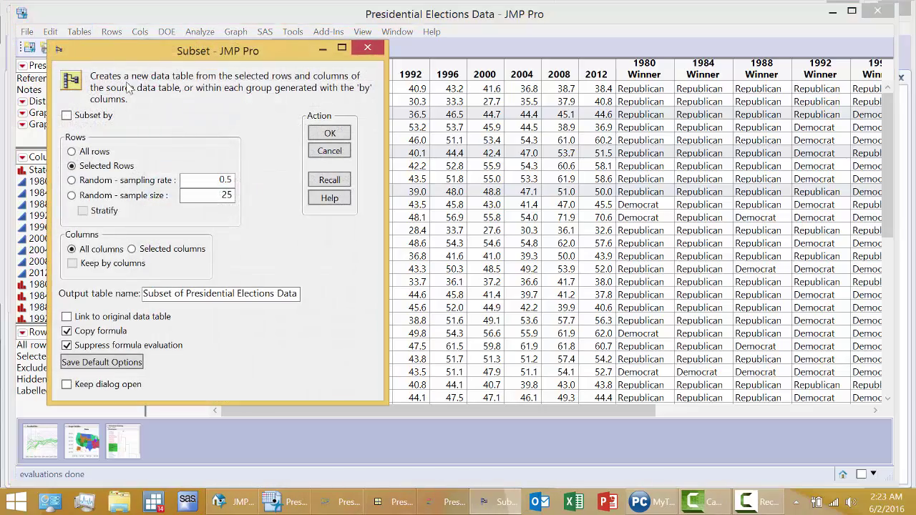
{"action": "left_click", "coordinate": [317, 134]}
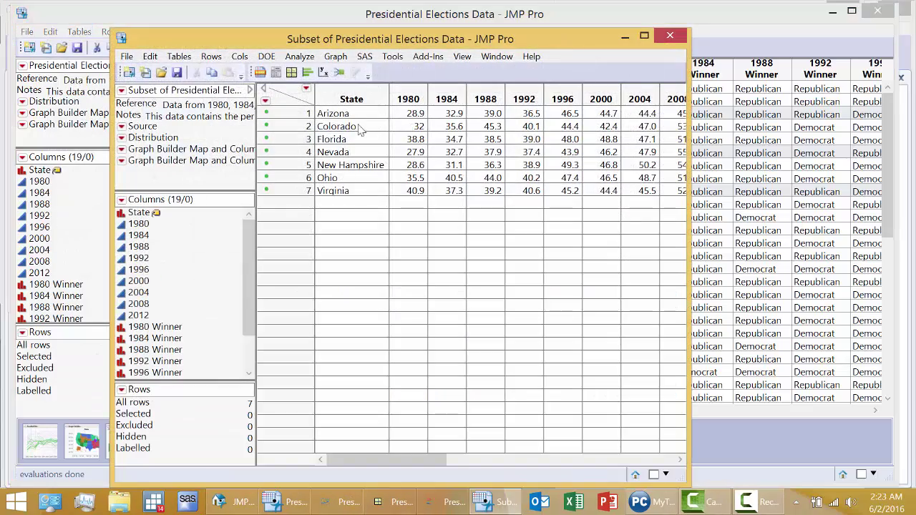
{"action": "left_click_drag", "start_coordinate": [342, 44], "coordinate": [272, 28]}
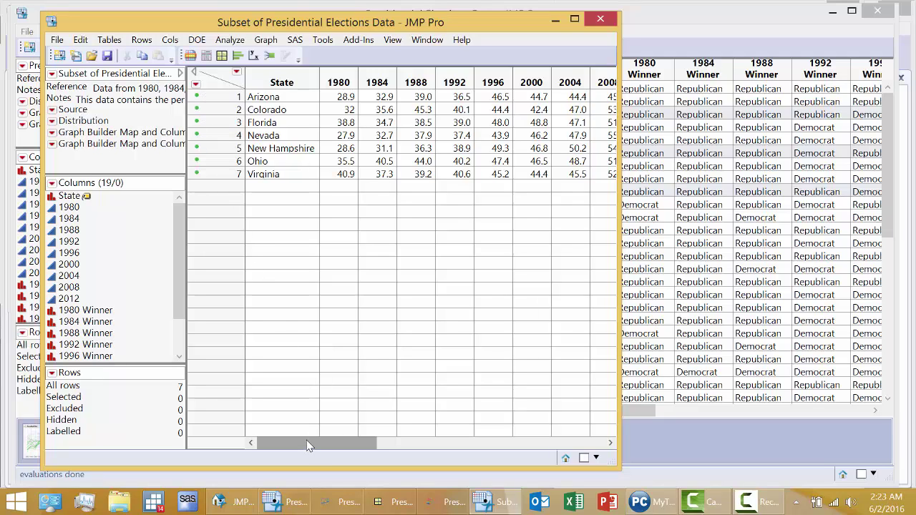
Close the subset table without saving it.
{"action": "left_click_drag", "start_coordinate": [307, 445], "coordinate": [250, 440]}
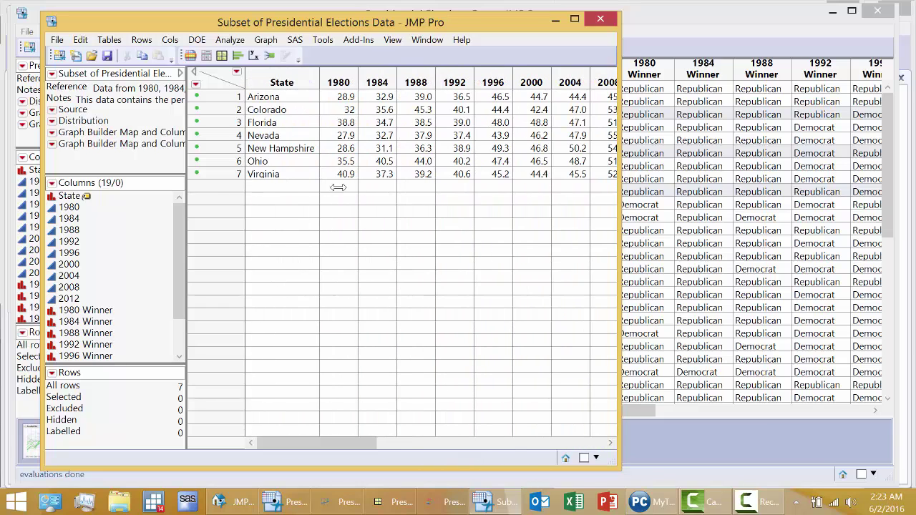
{"action": "left_click", "coordinate": [599, 22]}
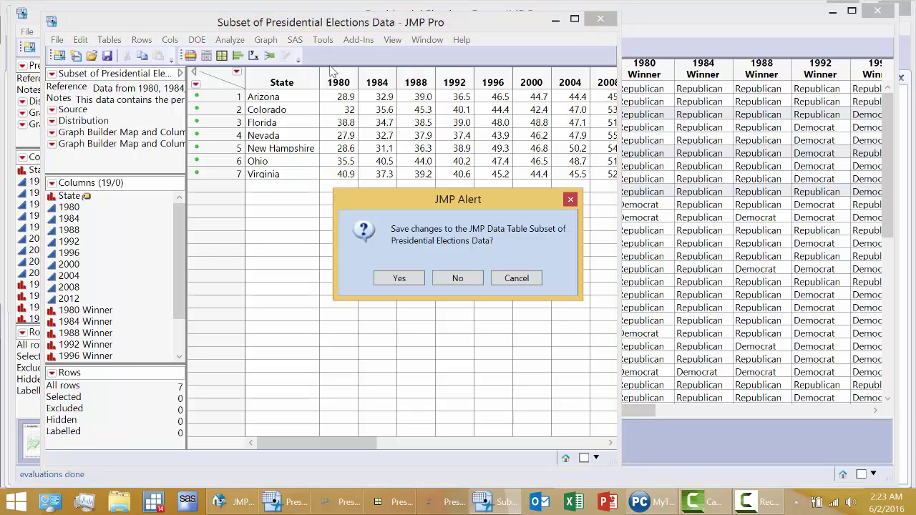
{"action": "left_click", "coordinate": [447, 280]}
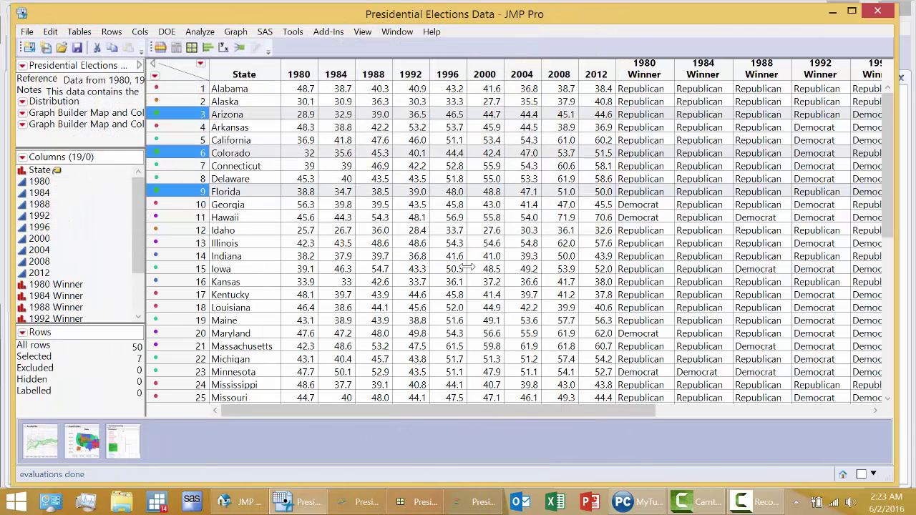
Bring the three reports forward and select the orange cluster: Alaska, Nebraska, Idaho, Wyoming, Utah.
{"action": "left_click", "coordinate": [364, 502]}
{"action": "left_click", "coordinate": [422, 502]}
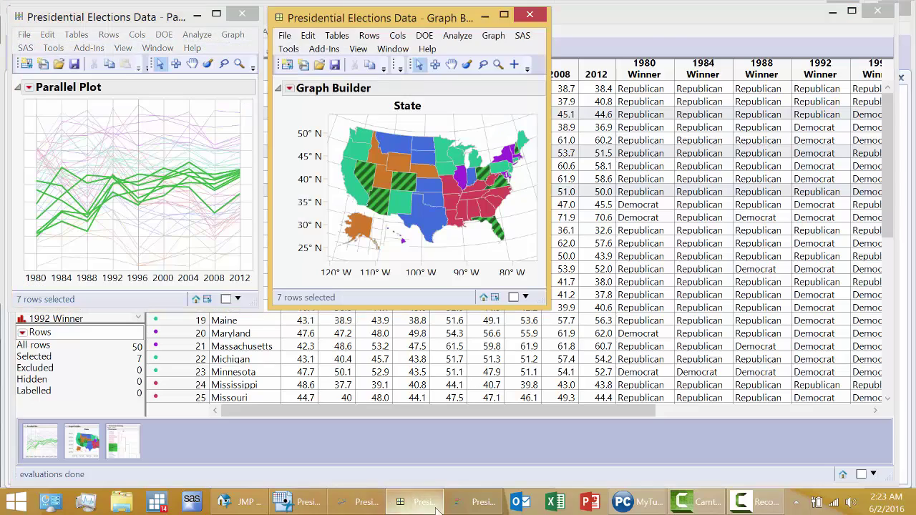
{"action": "left_click", "coordinate": [466, 504]}
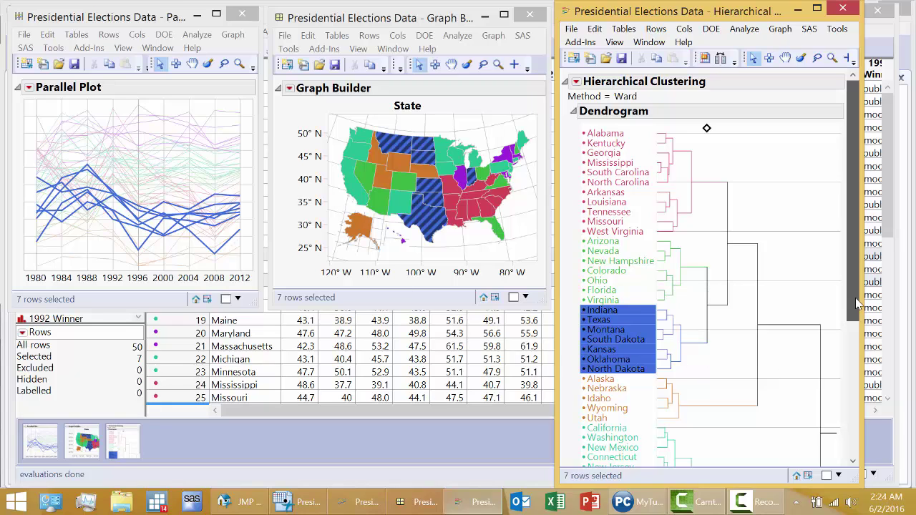
{"action": "scroll", "coordinate": [850, 322], "scroll_direction": "down", "scroll_amount": 1}
{"action": "scroll", "coordinate": [850, 322], "scroll_direction": "down", "scroll_amount": 3}
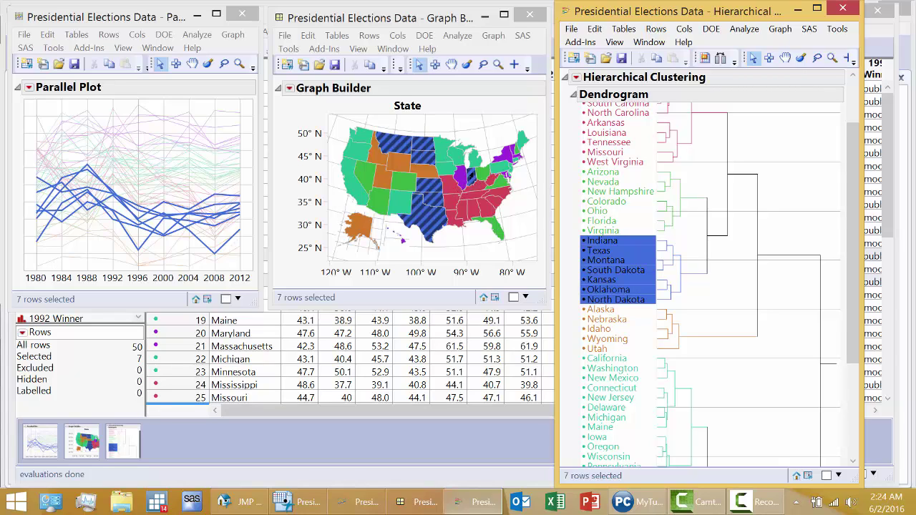
{"action": "left_click", "coordinate": [681, 341]}
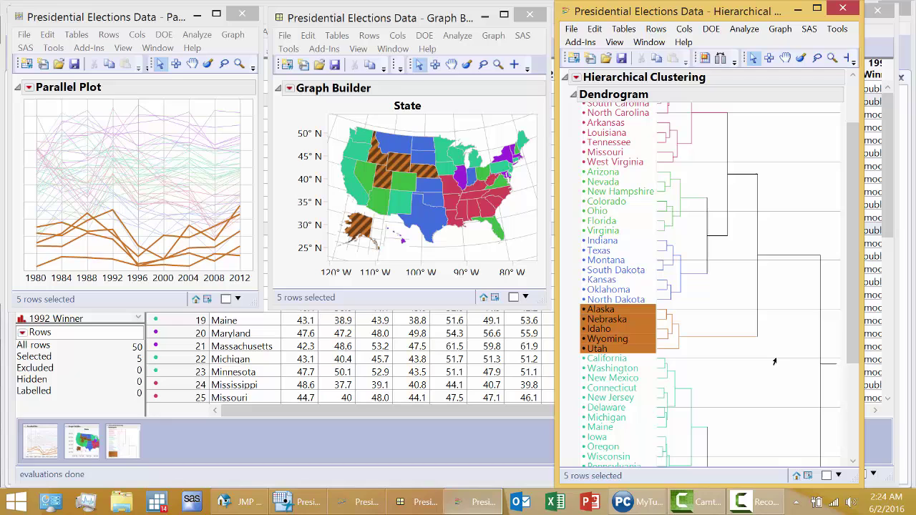
Select the 13-state teal cluster, California through Minnesota, in the dendrogram to highlight it everywhere.
{"action": "scroll", "coordinate": [857, 349], "scroll_direction": "down", "scroll_amount": 5}
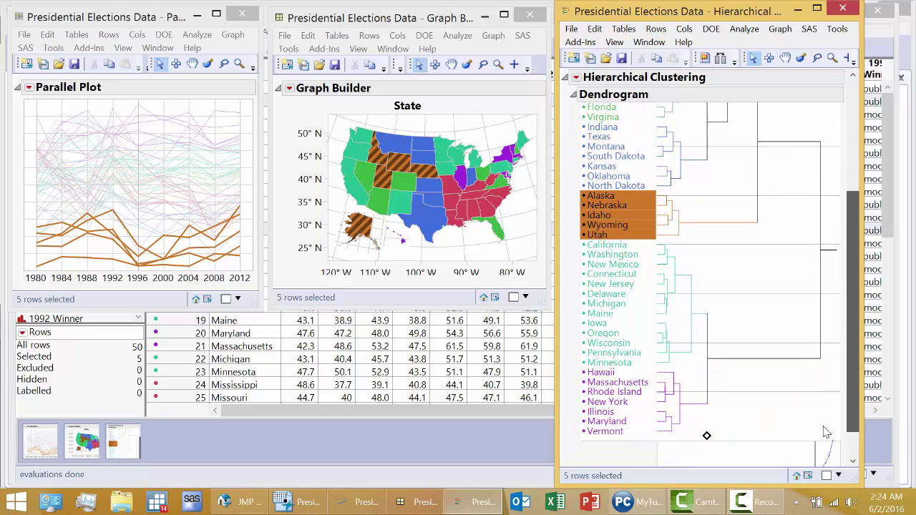
{"action": "left_click", "coordinate": [694, 278]}
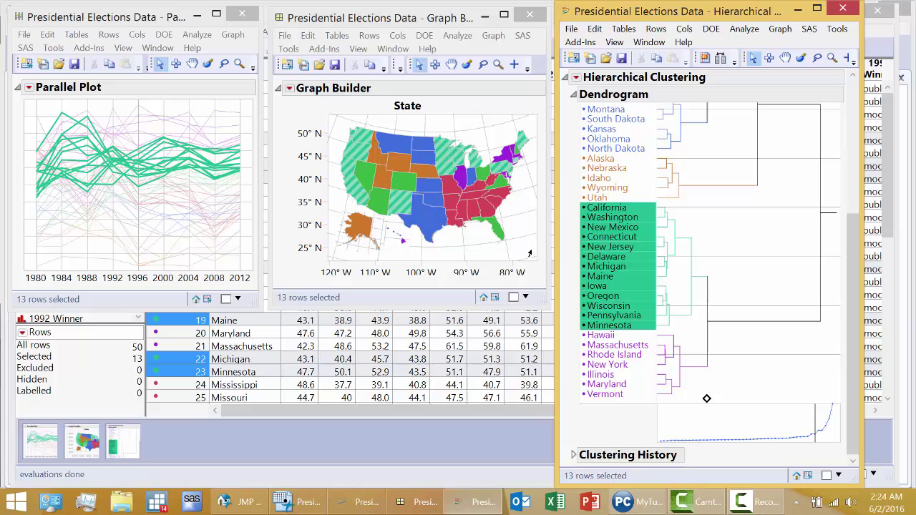
Select the seven-state purple cluster, Hawaii through Vermont, in the dendrogram, then return to the top of the report.
{"action": "left_click", "coordinate": [684, 370]}
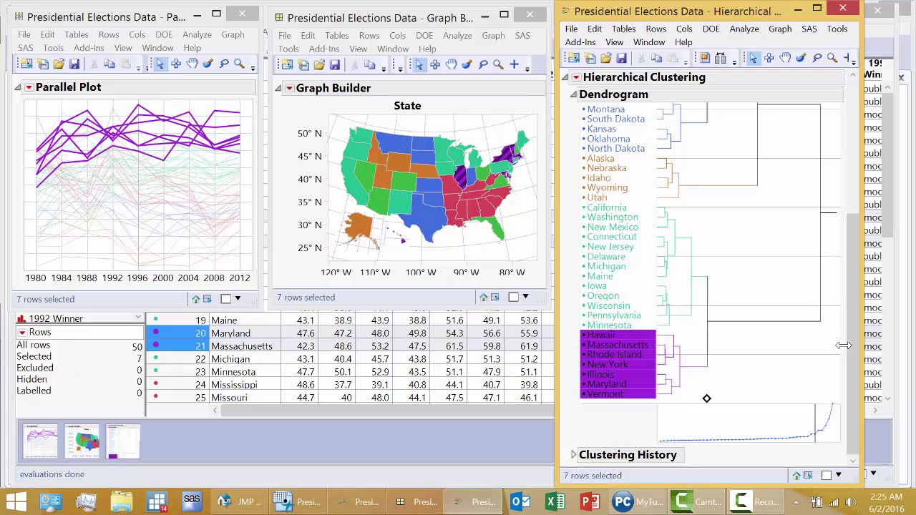
{"action": "left_click_drag", "start_coordinate": [849, 344], "coordinate": [843, 180]}
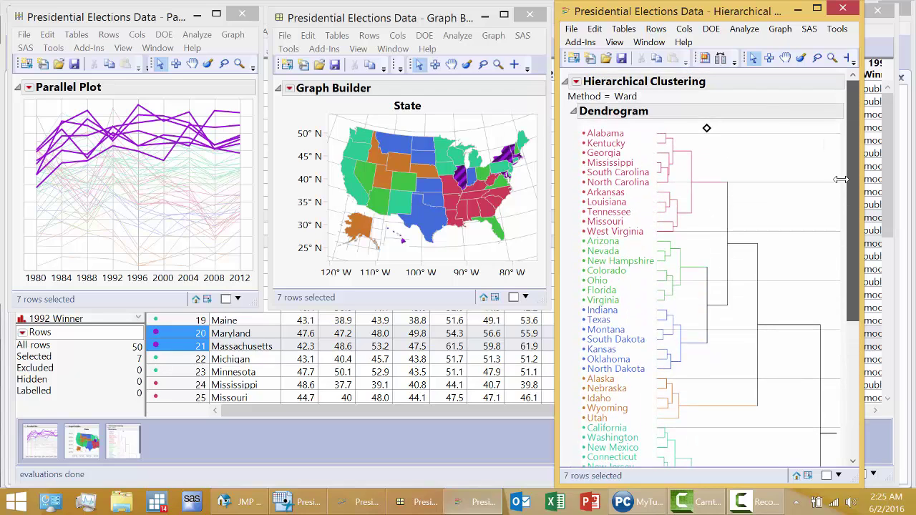
Create Parallel Coord Plots giving six per-cluster panels, numbered 1 to 6, and reposition the window.
{"action": "left_click", "coordinate": [576, 82]}
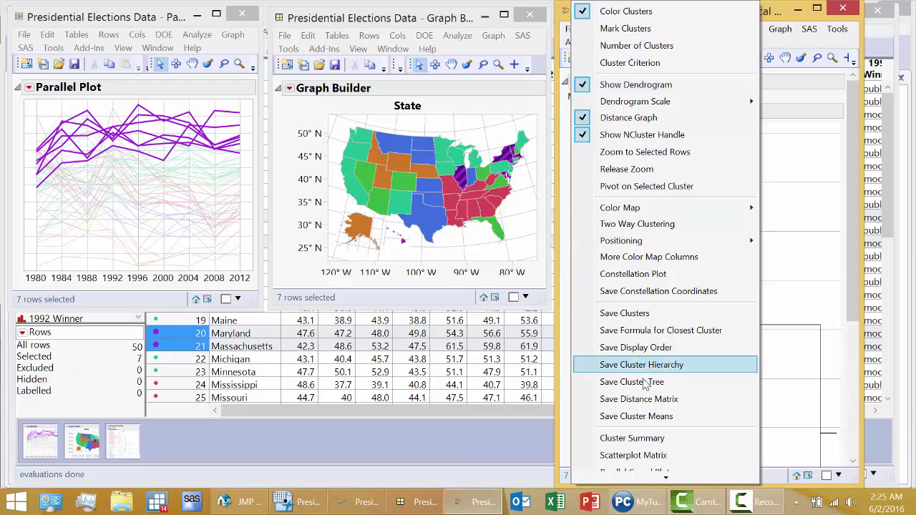
{"action": "mouse_move", "coordinate": [662, 484]}
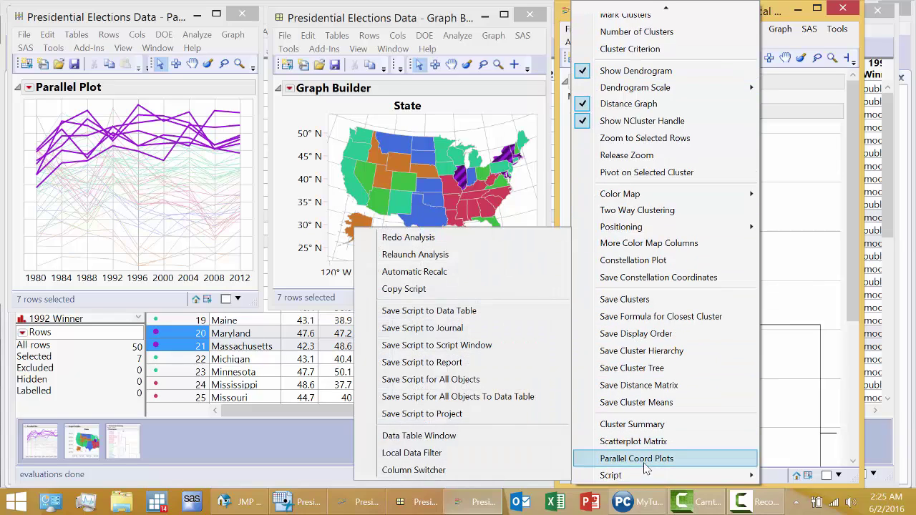
{"action": "left_click", "coordinate": [641, 458]}
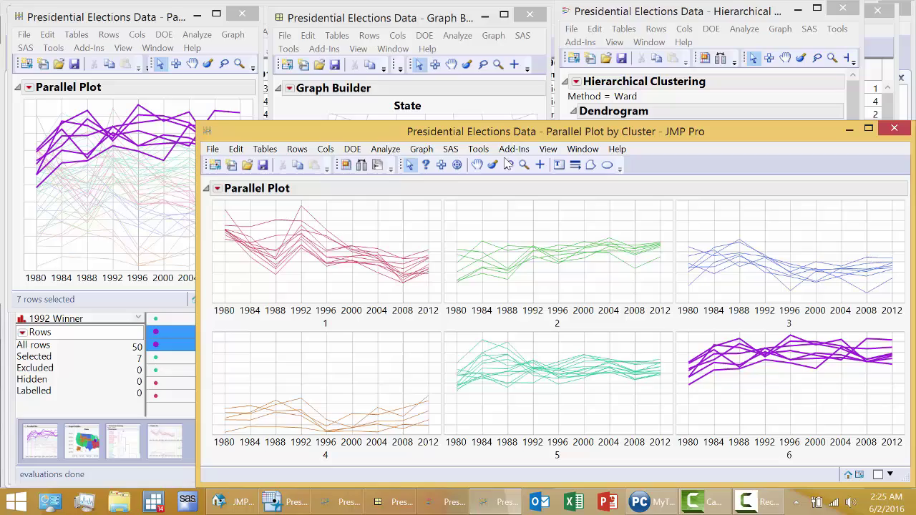
{"action": "left_click_drag", "start_coordinate": [497, 136], "coordinate": [344, 22]}
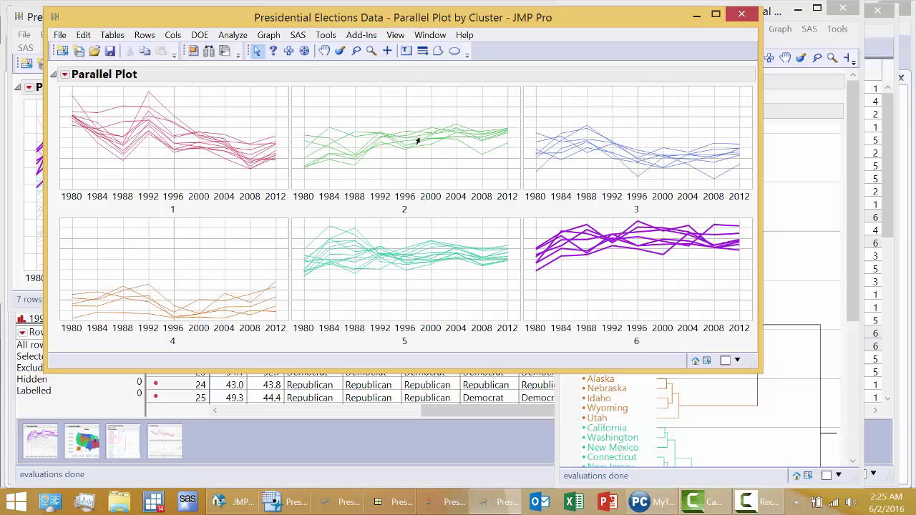
Highlight cluster 2's seven states, Arizona to Virginia, then bring forward the data table's Cluster column.
{"action": "left_click_drag", "start_coordinate": [328, 120], "coordinate": [383, 181]}
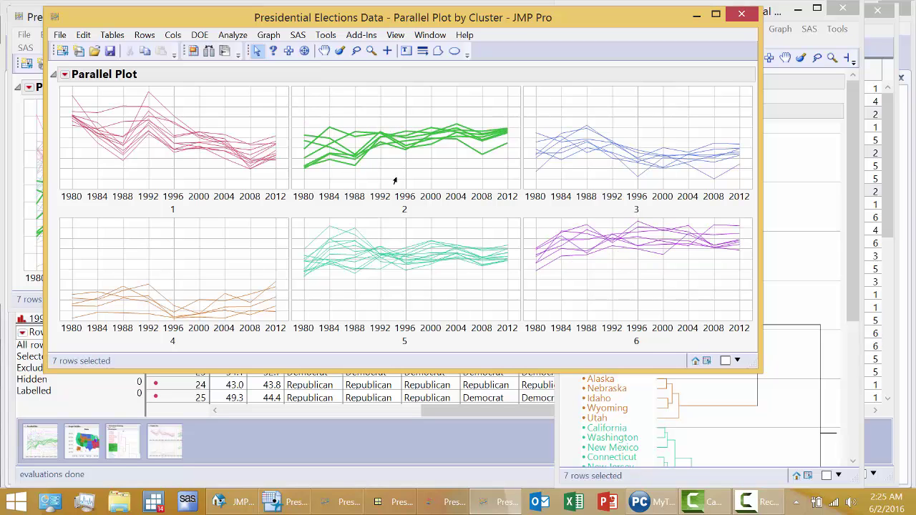
{"action": "left_click", "coordinate": [696, 13]}
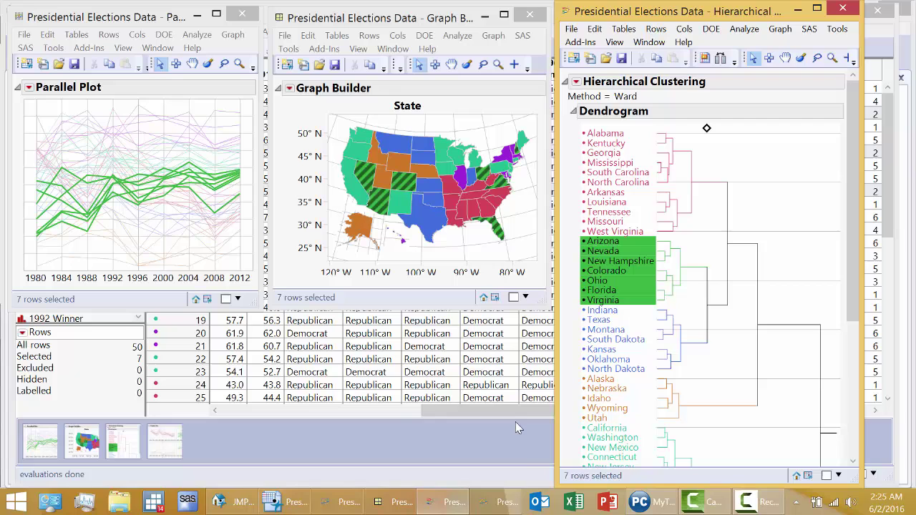
{"action": "left_click", "coordinate": [501, 503]}
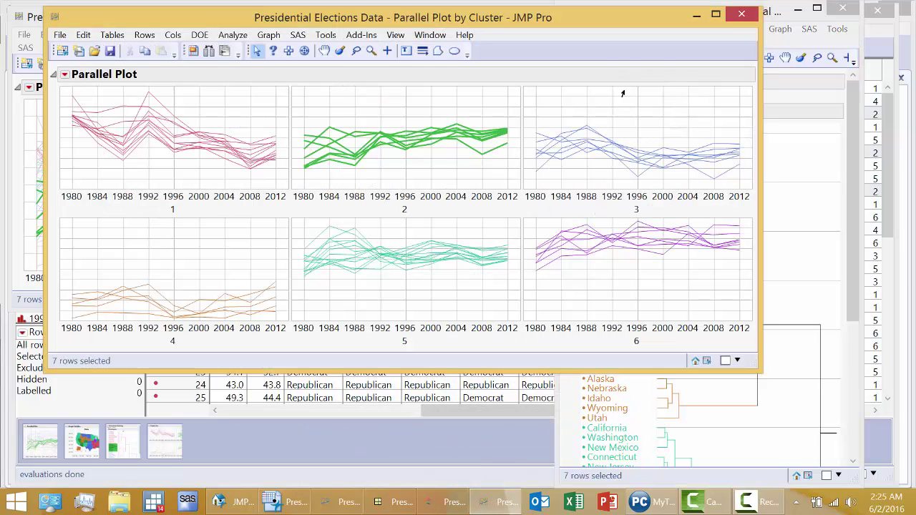
{"action": "left_click", "coordinate": [692, 19]}
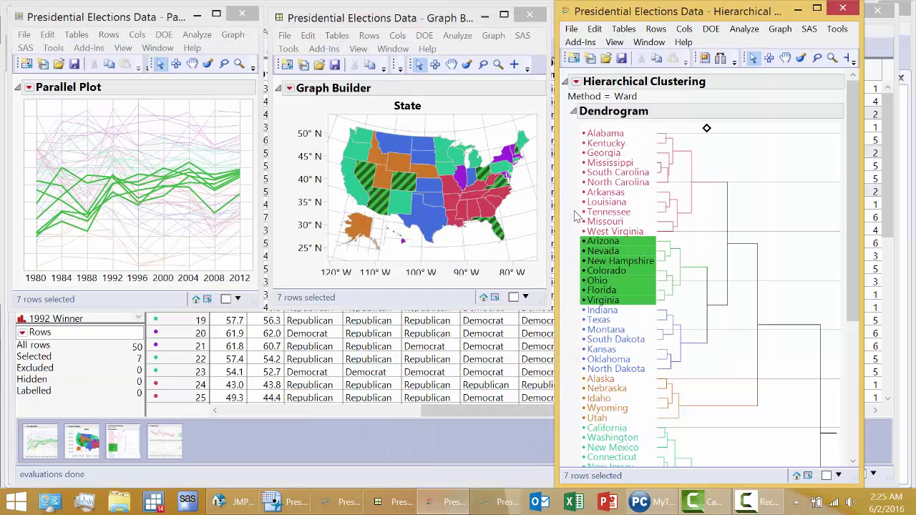
{"action": "left_click", "coordinate": [389, 433]}
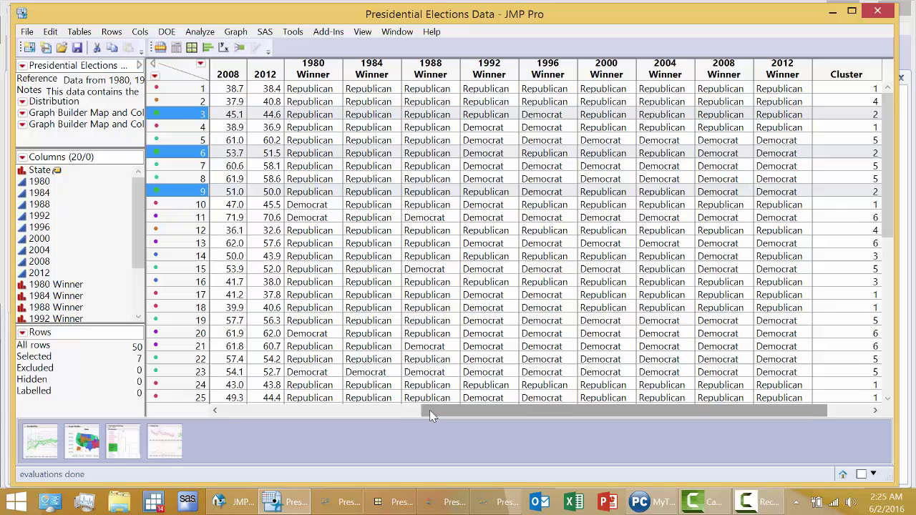
{"action": "left_click_drag", "start_coordinate": [430, 410], "coordinate": [582, 424]}
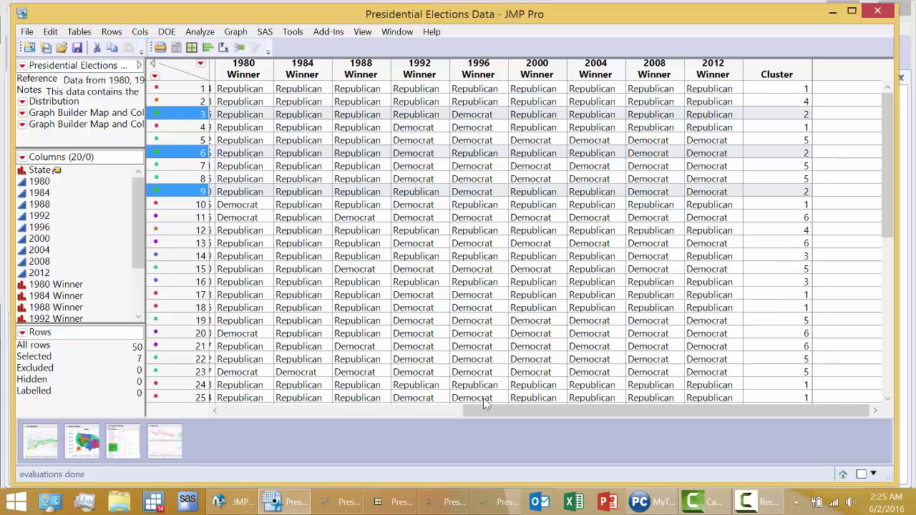
{"action": "left_click_drag", "start_coordinate": [473, 419], "coordinate": [225, 416]}
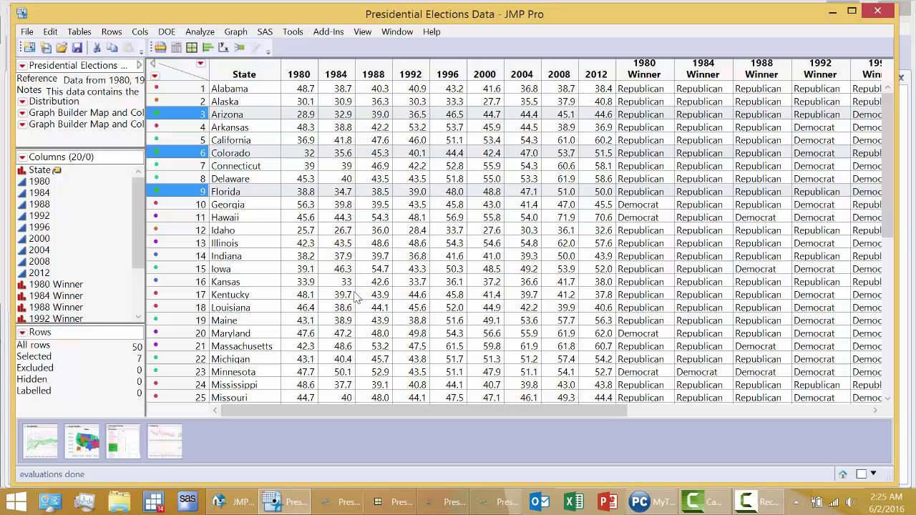